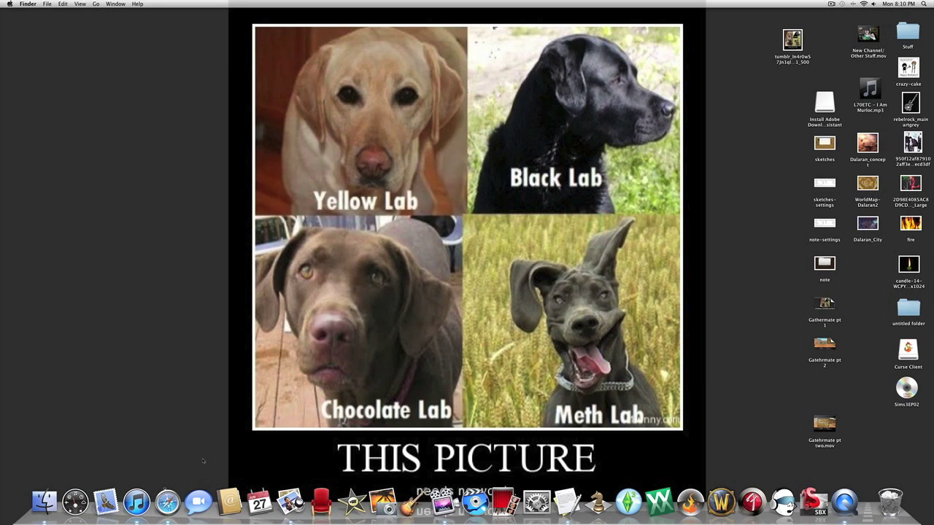
Launch Safari from the Dock.
left_click(167, 503)
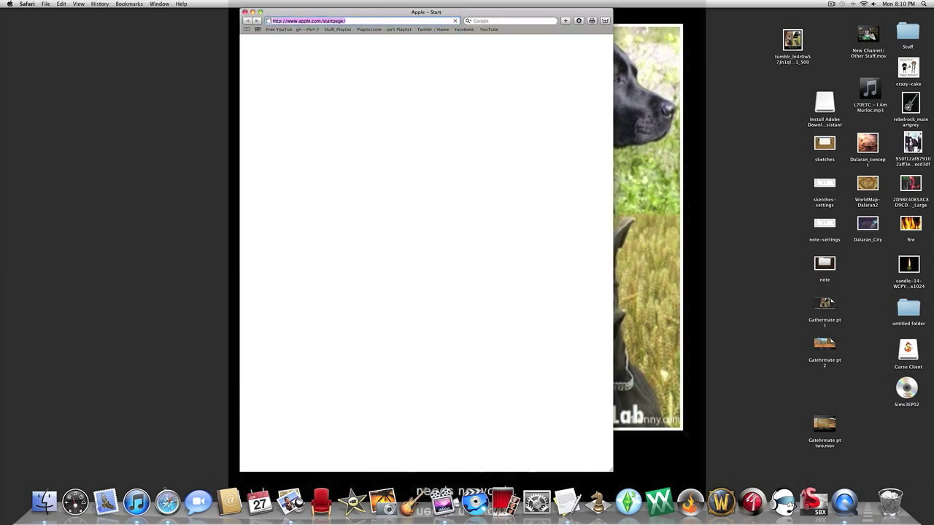
Load curse.com, go to its Client page, then close the Safari window.
type("cur")
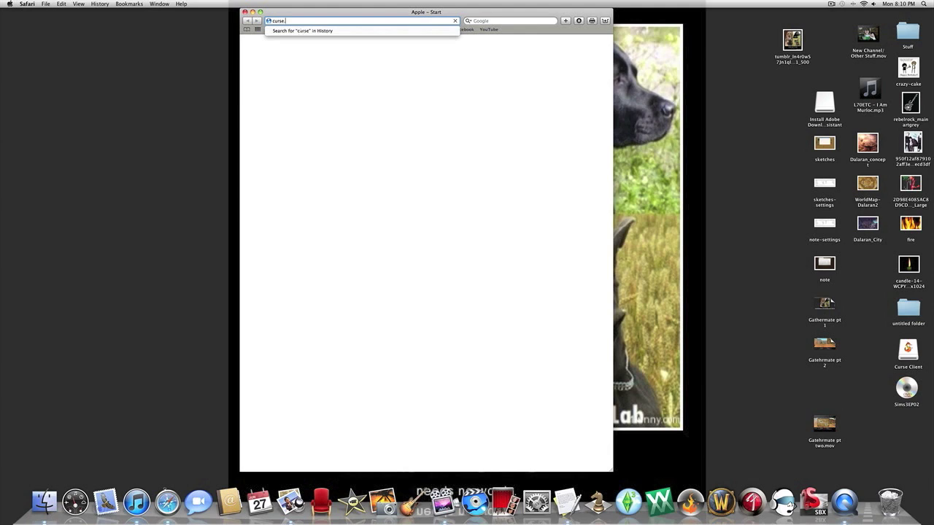
type("se")
key("Return")
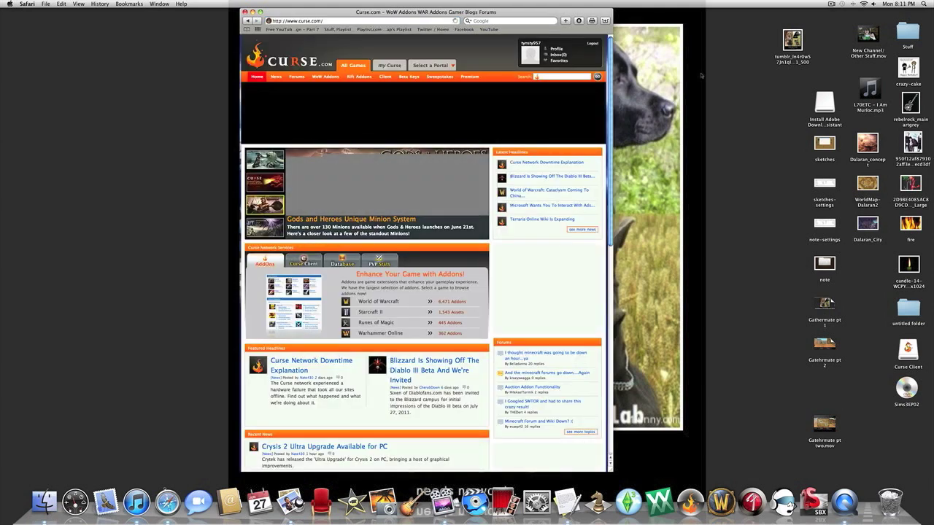
left_click(385, 77)
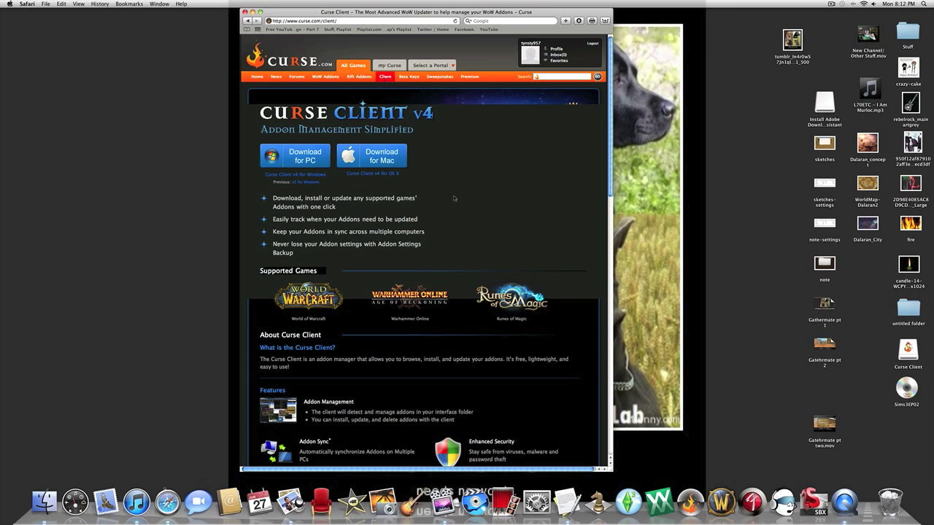
key("super+w")
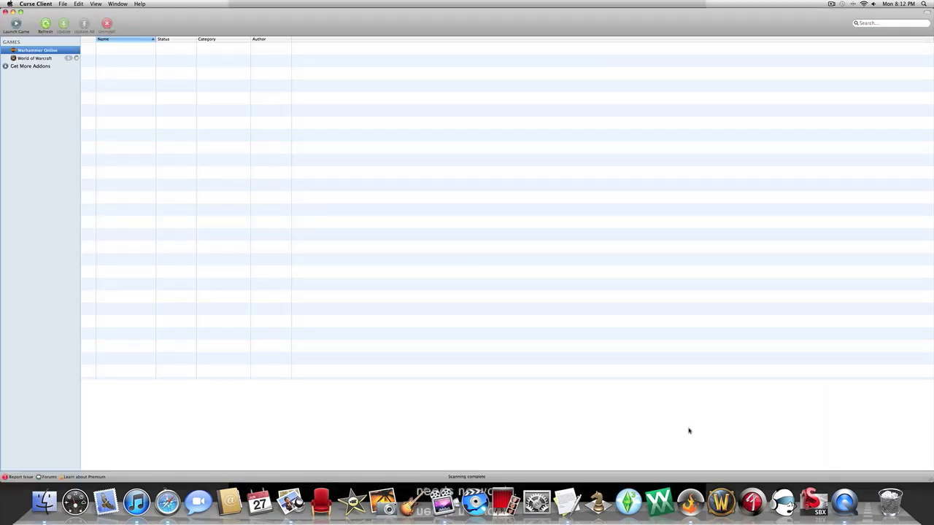
In Get More Addons, set Install addons to World of Warcraft and start a search.
left_click(51, 67)
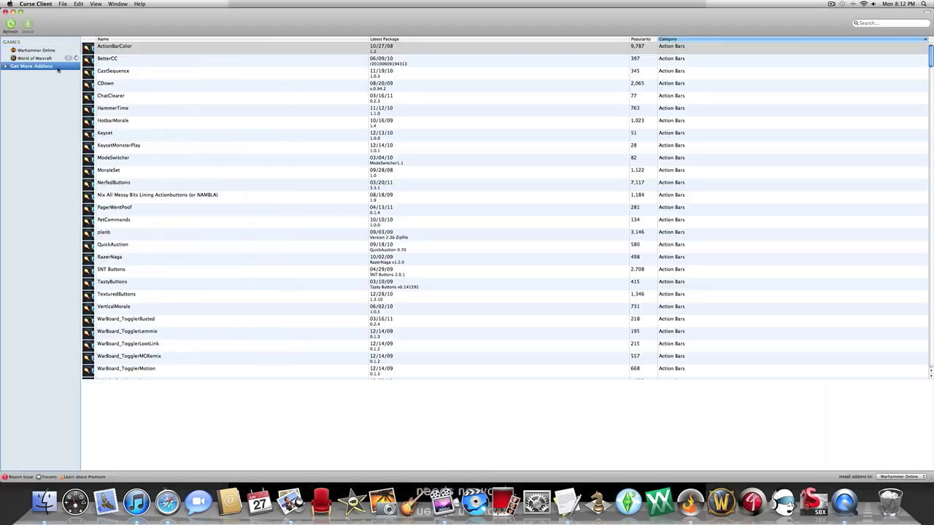
left_click(906, 477)
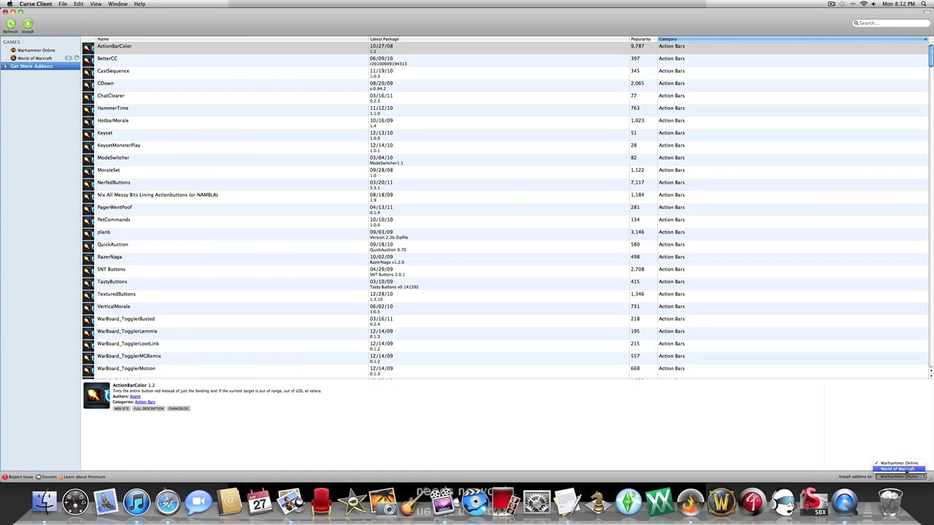
left_click(906, 470)
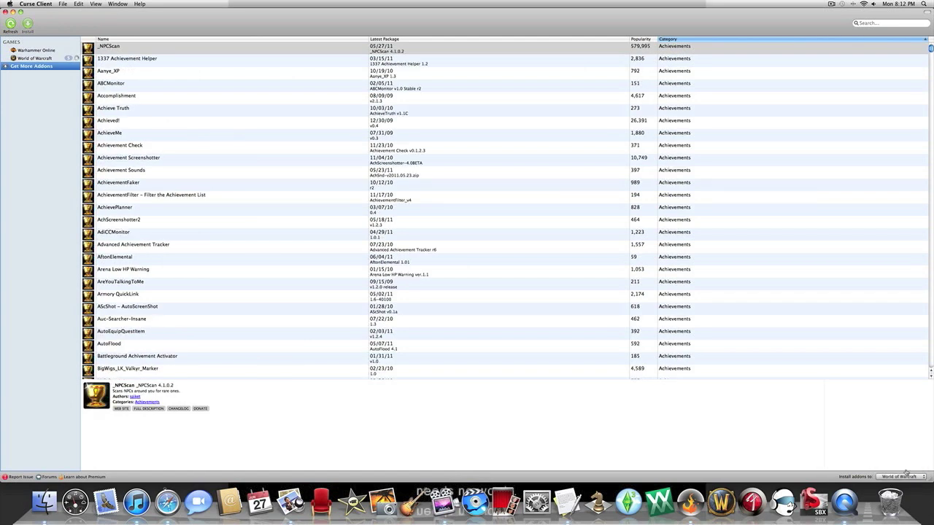
left_click(882, 25)
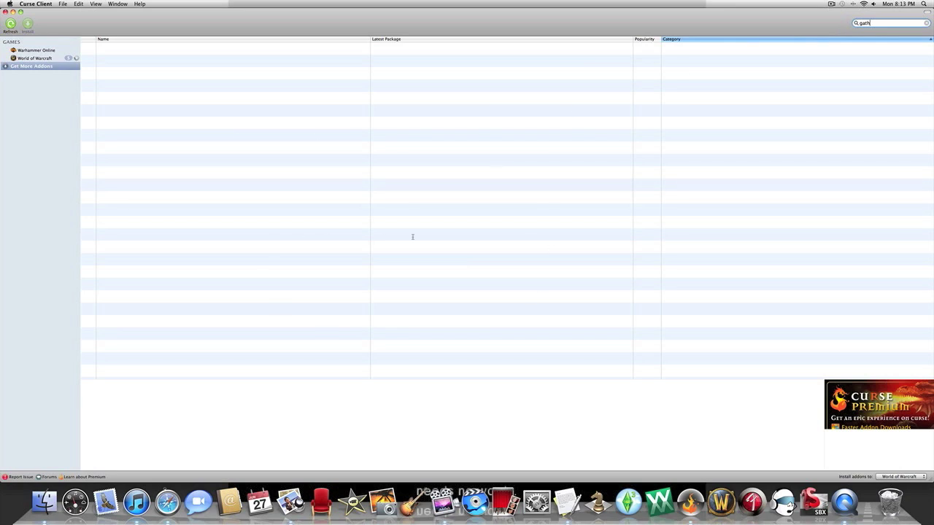
Search 'gathermate', inspect GatherMate2 and GatherMate2_Data, then quit Curse Client.
type("ermate")
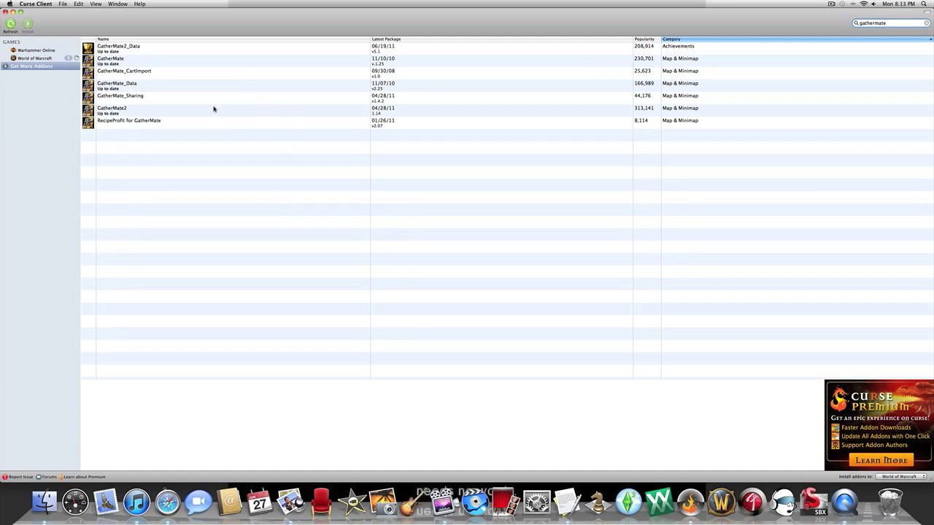
left_click(133, 110)
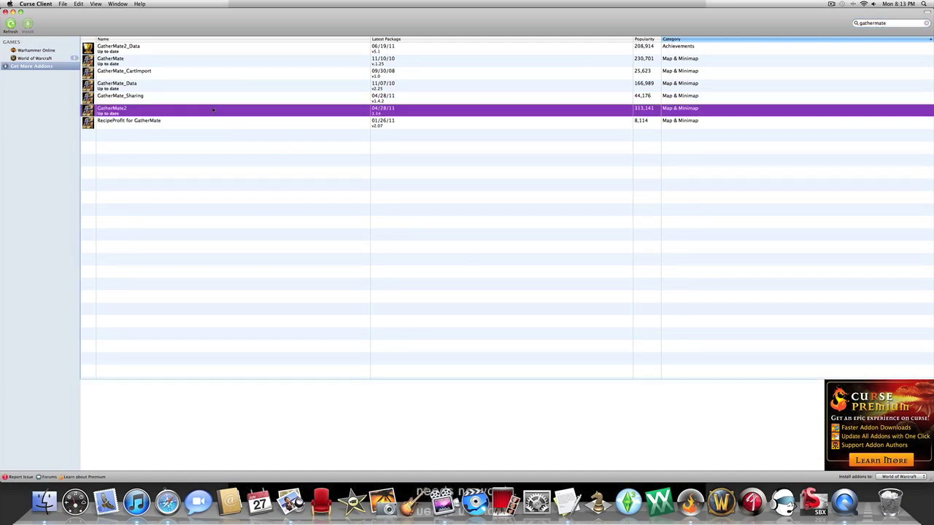
left_click(135, 49)
right_click(150, 110)
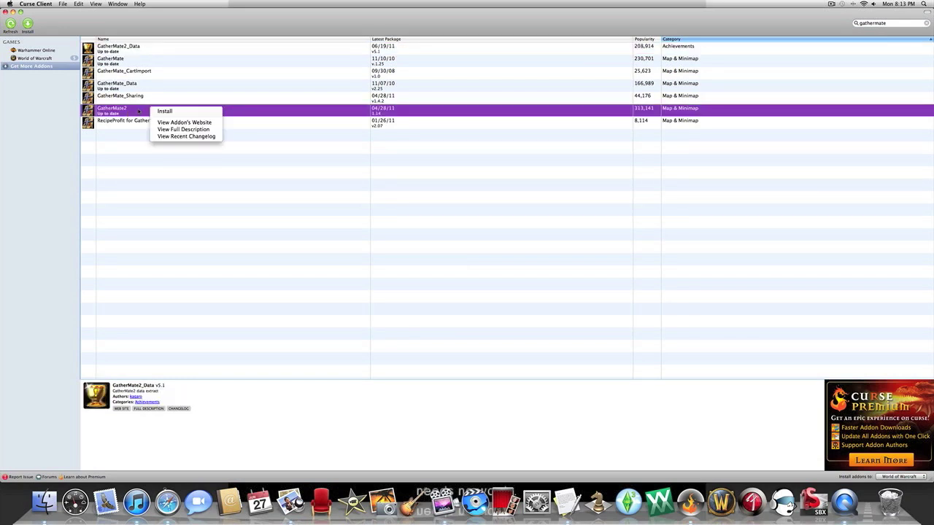
left_click(50, 108)
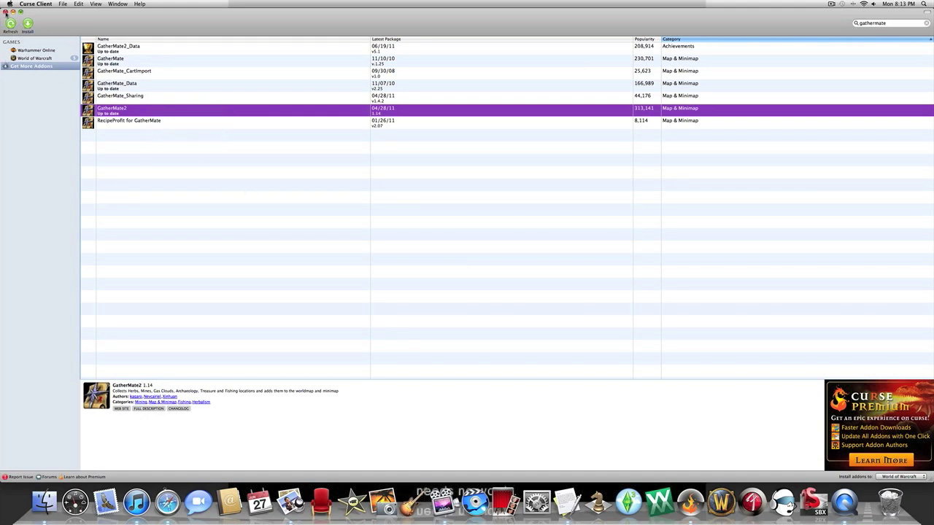
left_click(6, 12)
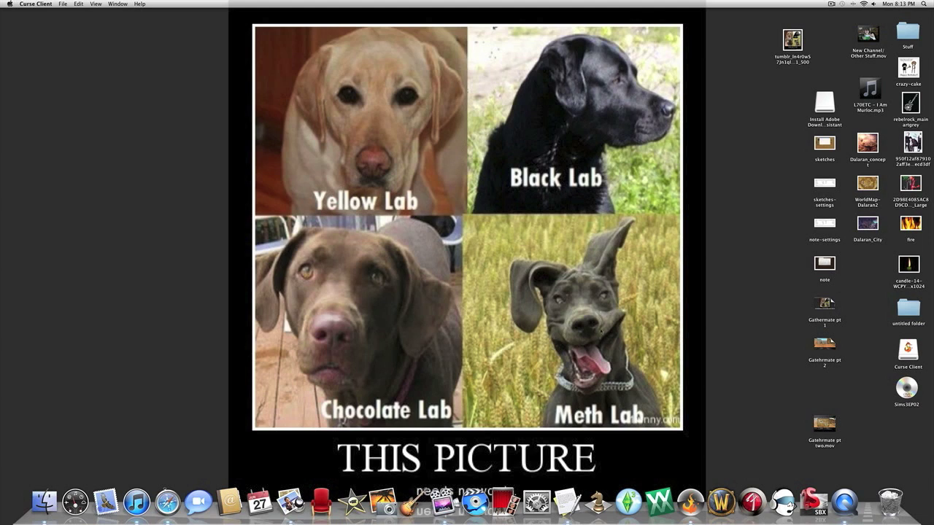
Launch WoW, verify GatherMate2 and GatherMate2Data are enabled in AddOns, and enter the world.
left_click(722, 502)
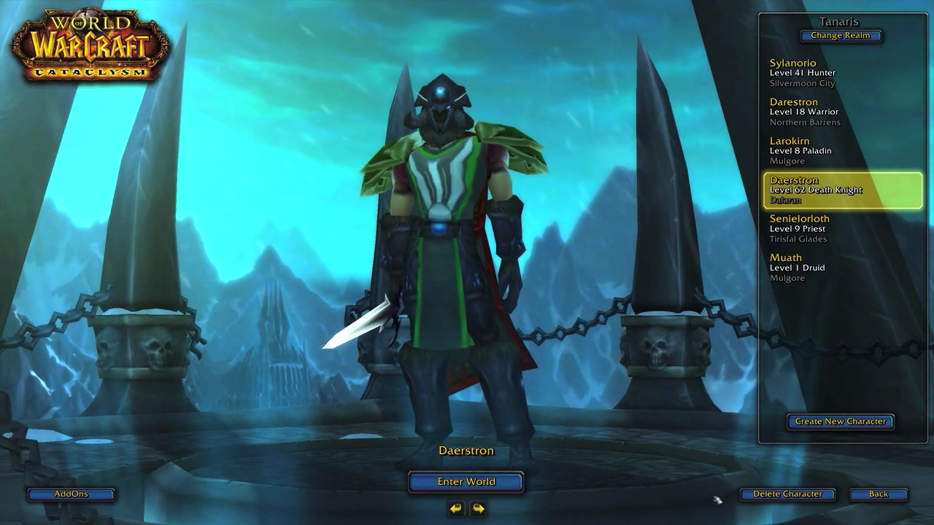
left_click(73, 495)
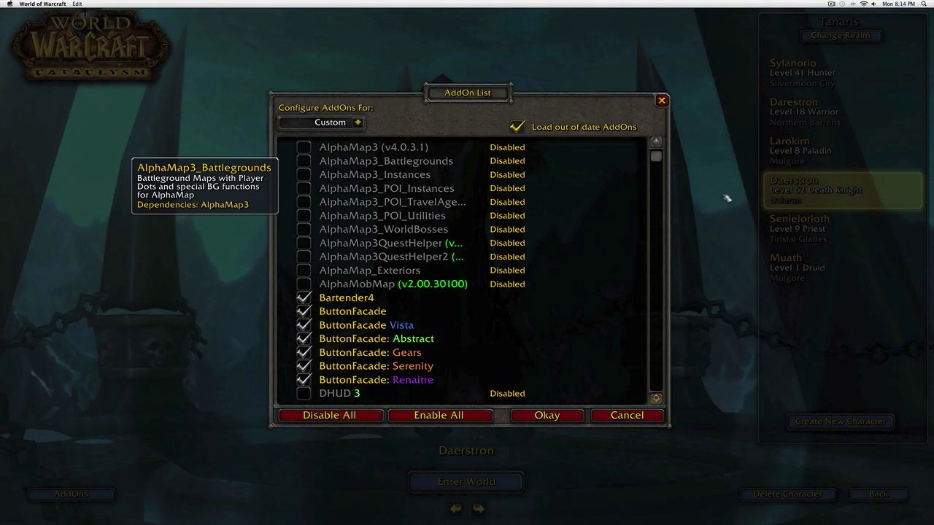
left_click_drag(656, 155, 659, 282)
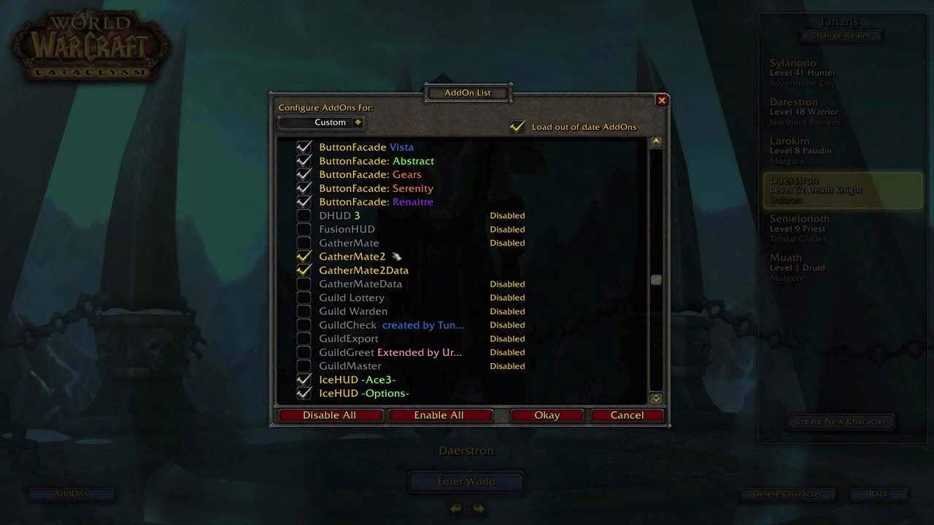
mouse_move(360, 273)
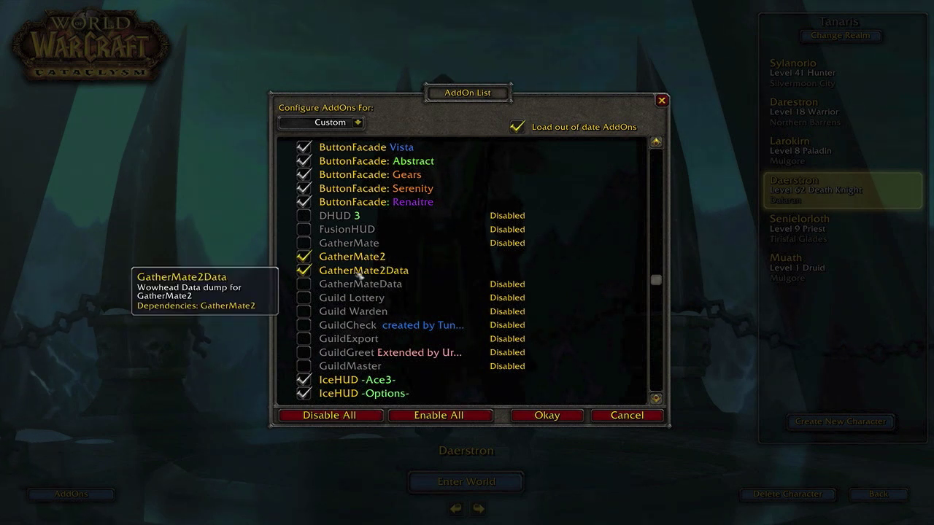
left_click(554, 417)
left_click(467, 482)
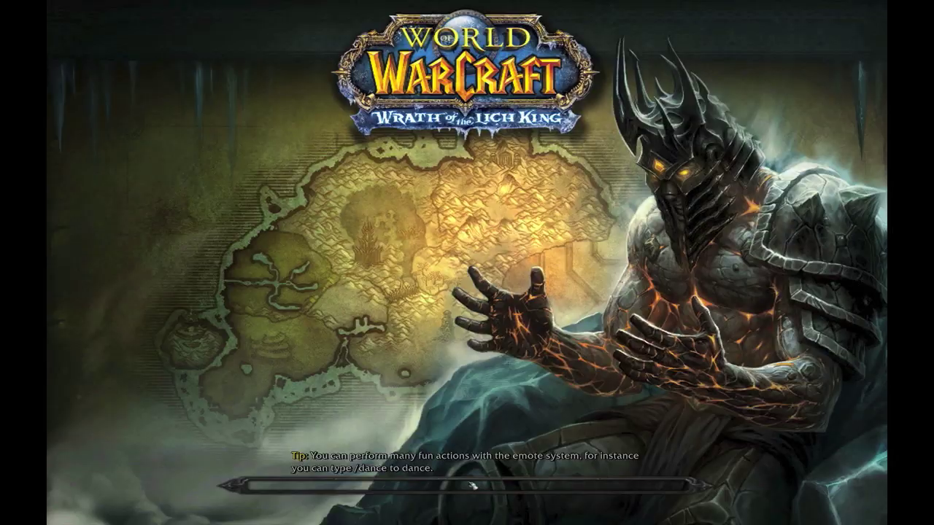
Run the /dathermate chat command to open the GatherMate 2 options.
type("/d")
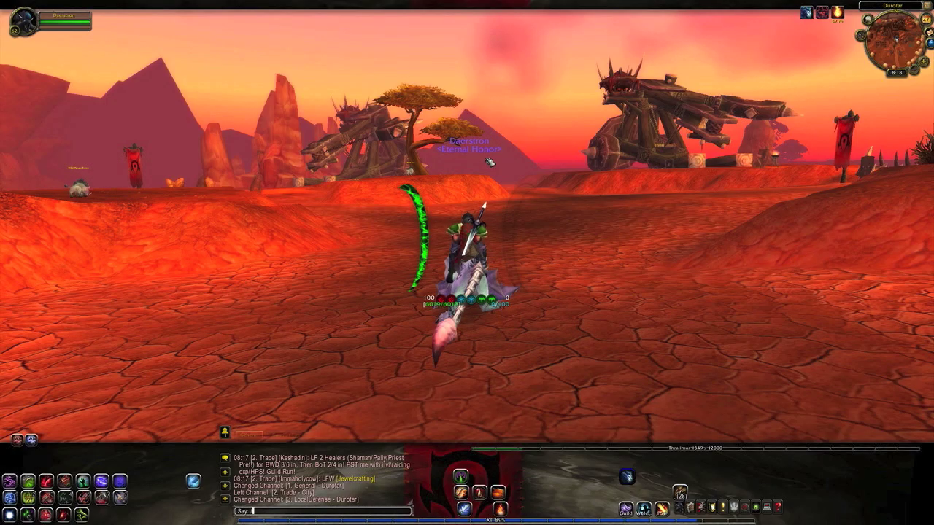
type("ather")
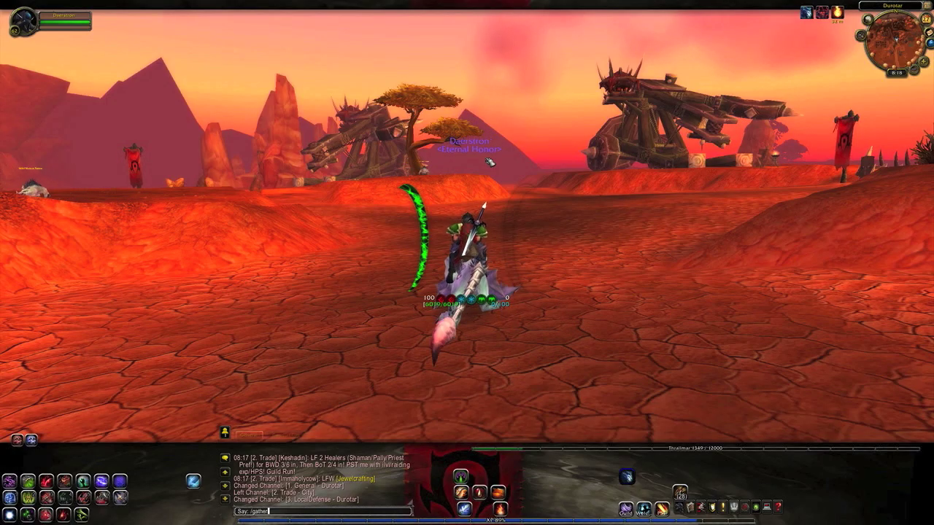
type("mate")
key("Return")
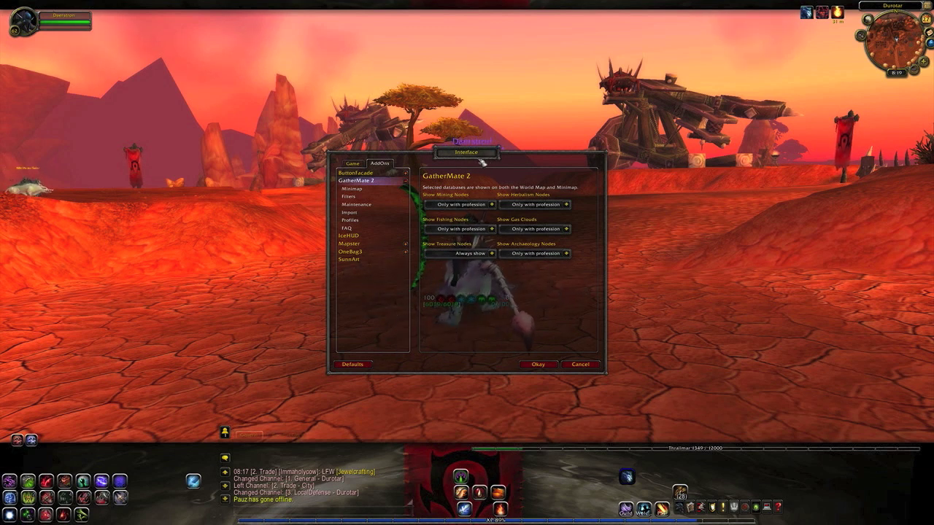
Review the Minimap settings and the herb and treasure node filters.
left_click(361, 189)
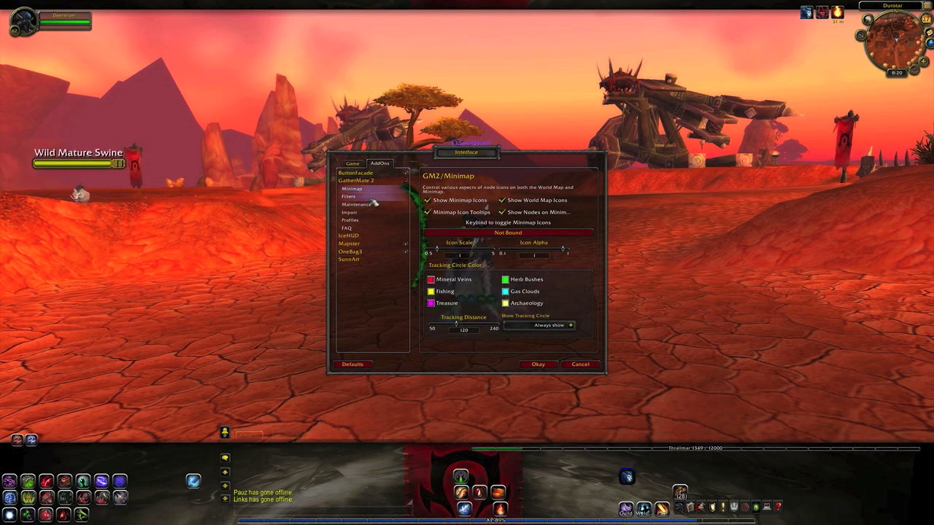
left_click(369, 196)
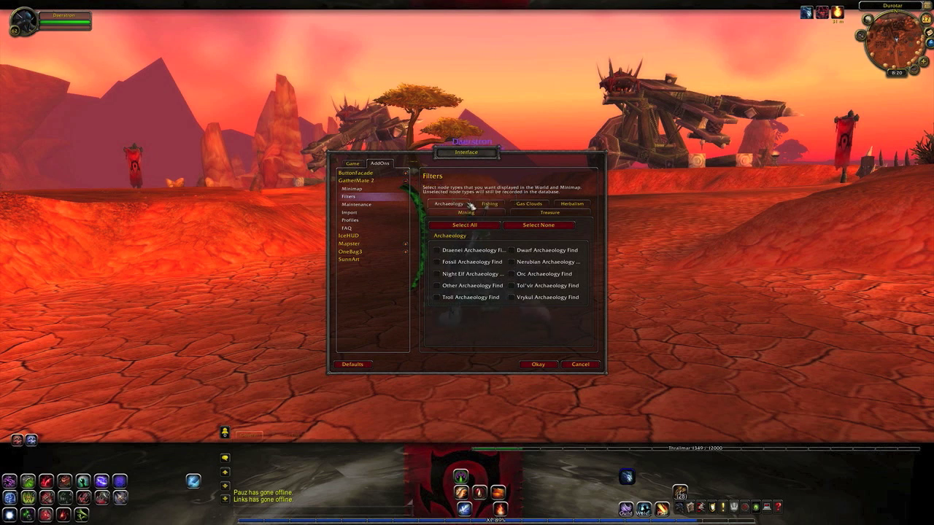
left_click(571, 204)
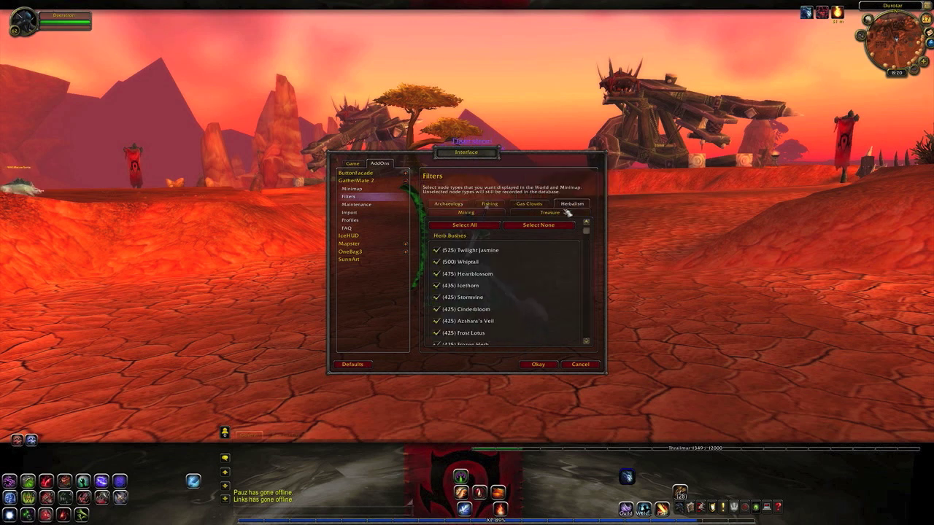
scroll(485, 234, "down", 2)
scroll(486, 244, "up", 2)
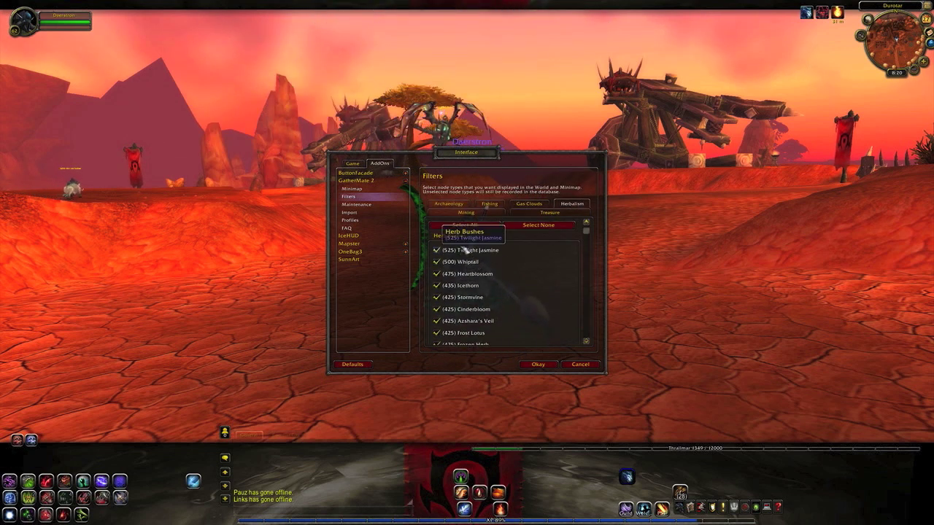
left_click(549, 213)
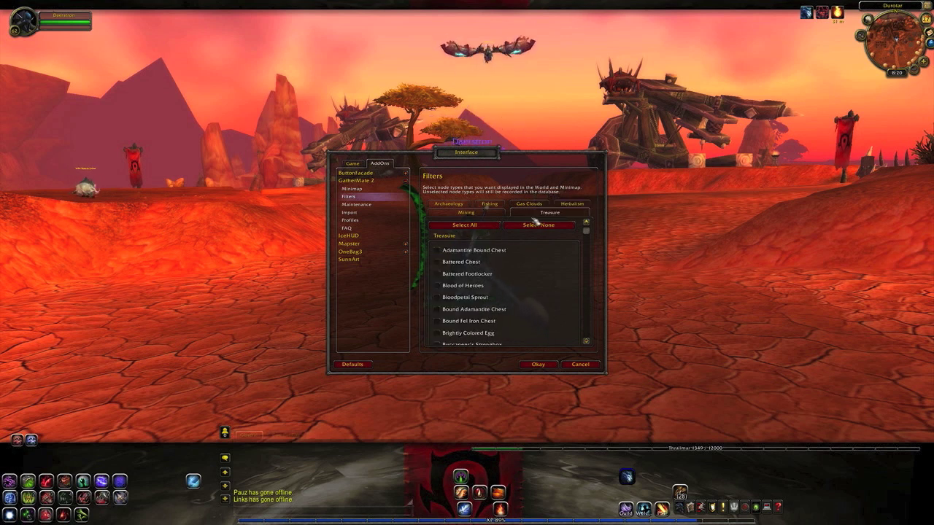
left_click(576, 205)
Hide all herb nodes with Select None, check Mining, and view Import Data's Merge style.
left_click(541, 225)
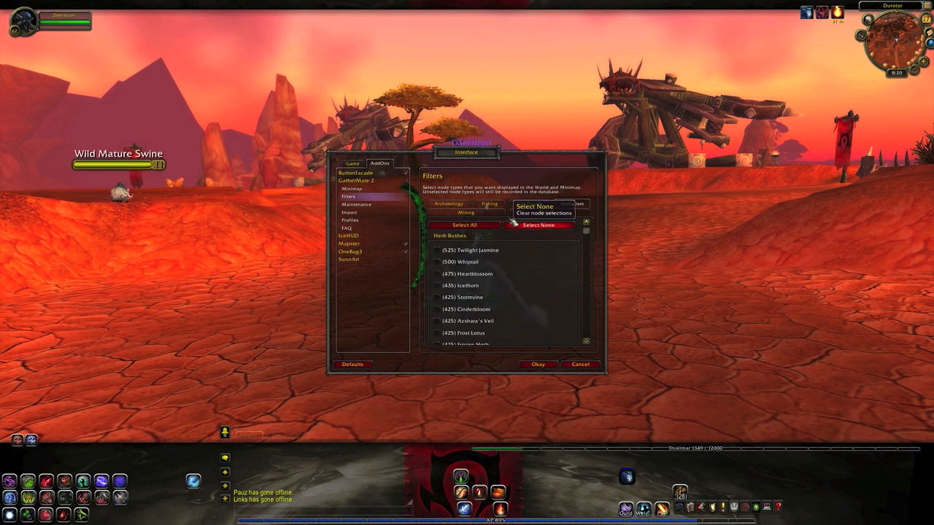
left_click(468, 213)
scroll(483, 252, "down", 3)
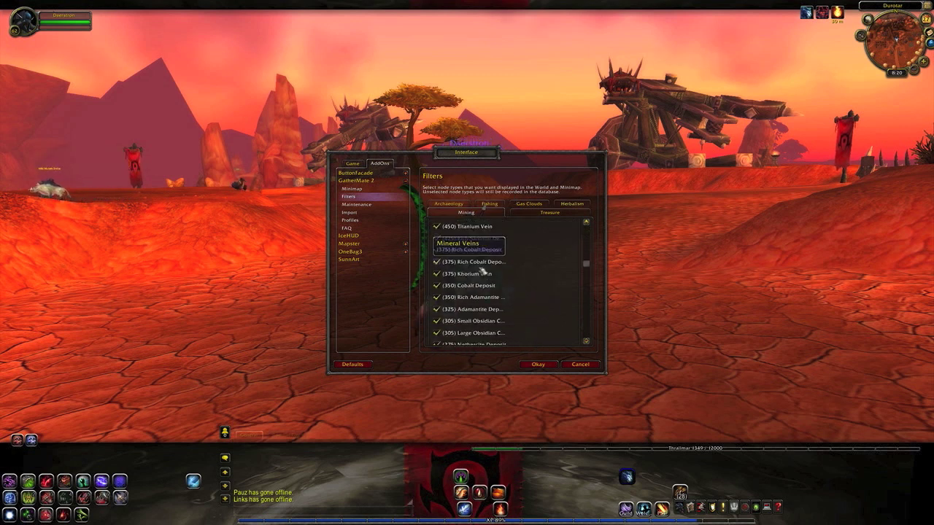
scroll(481, 259, "up", 3)
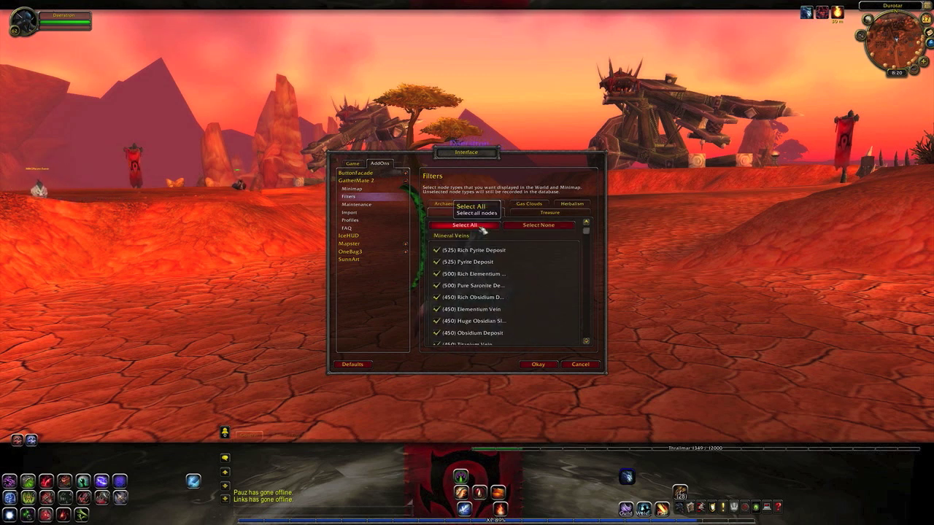
left_click(351, 213)
left_click(497, 229)
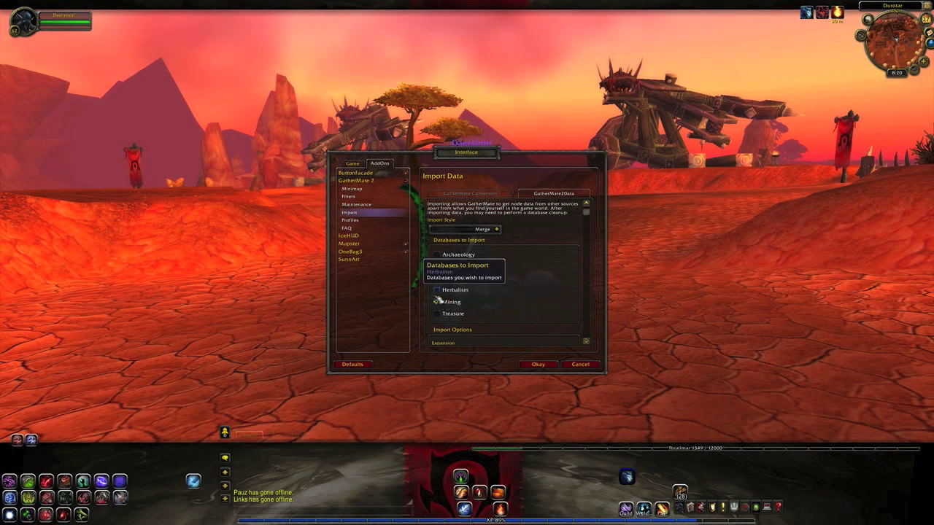
Import GatherMate2Data mining nodes with Merge style and no expansion set, then open Maintenance.
scroll(500, 300, "down", 3)
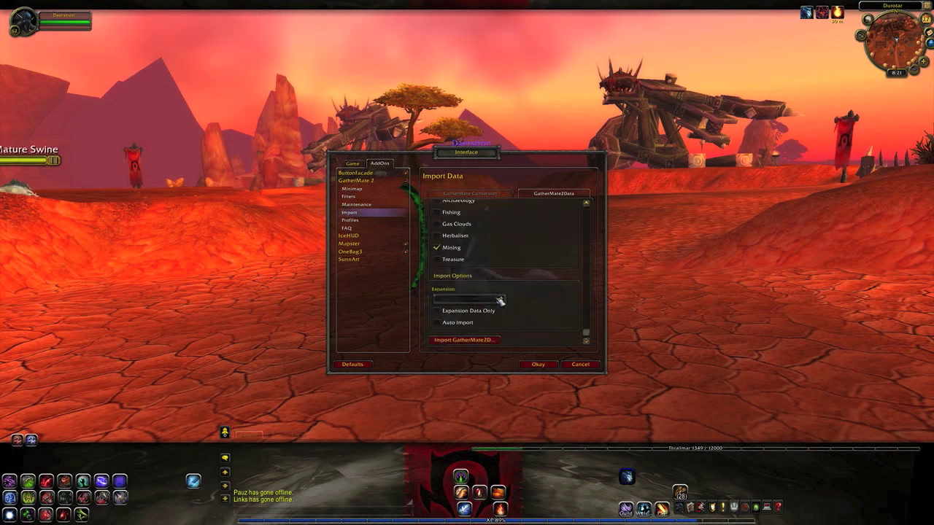
left_click(503, 299)
left_click(503, 300)
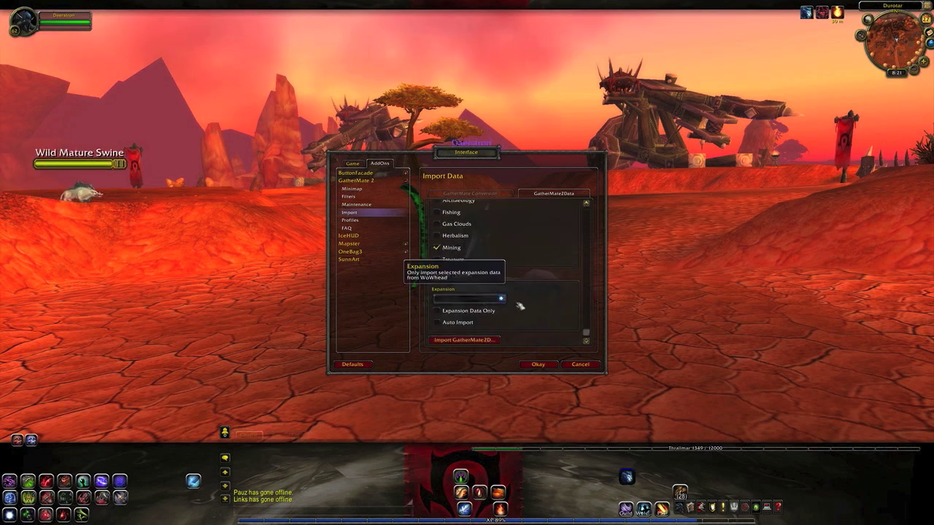
left_click(501, 299)
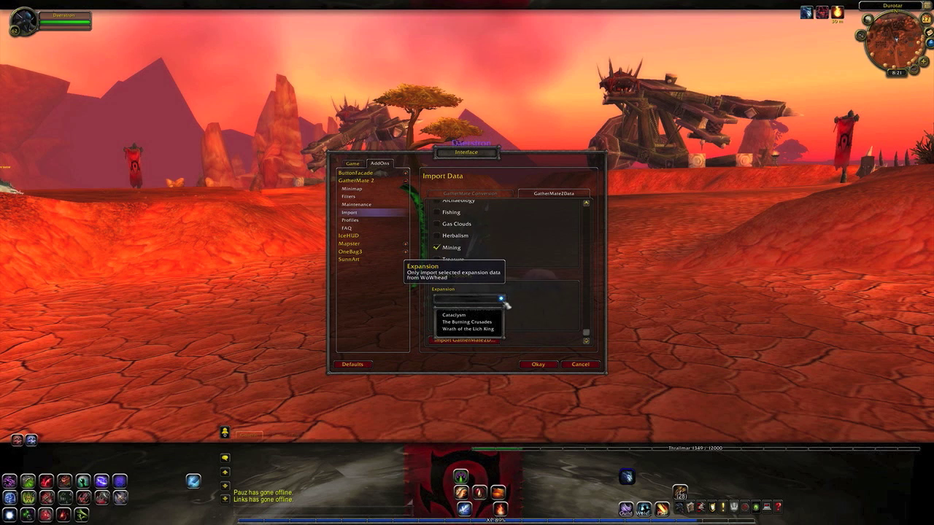
left_click(503, 301)
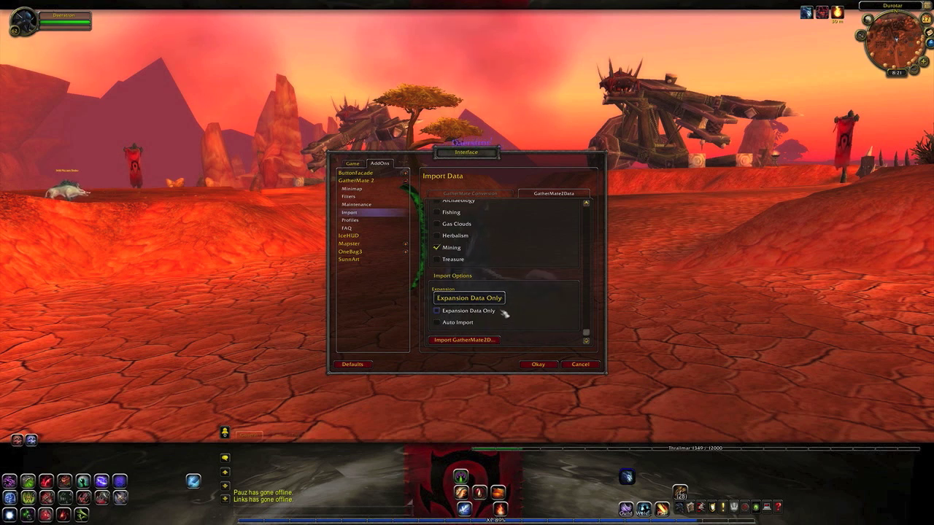
left_click(465, 343)
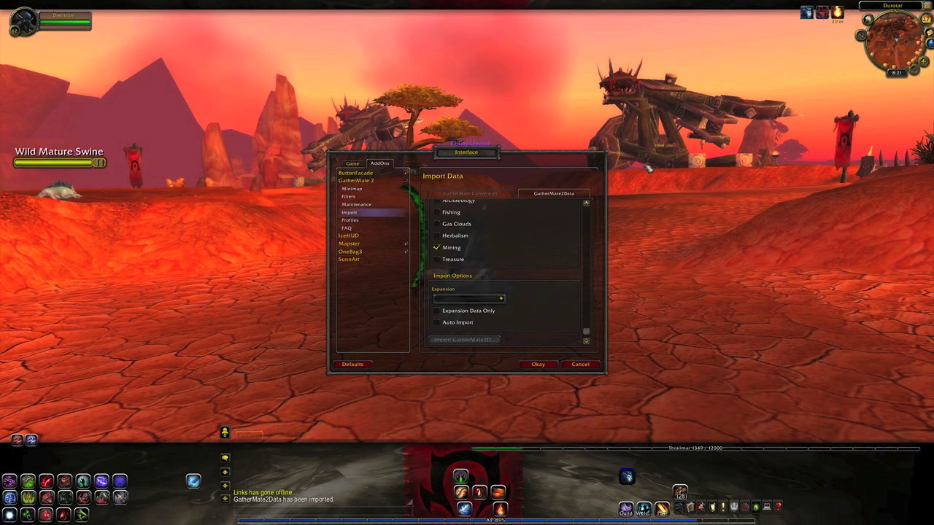
left_click(361, 205)
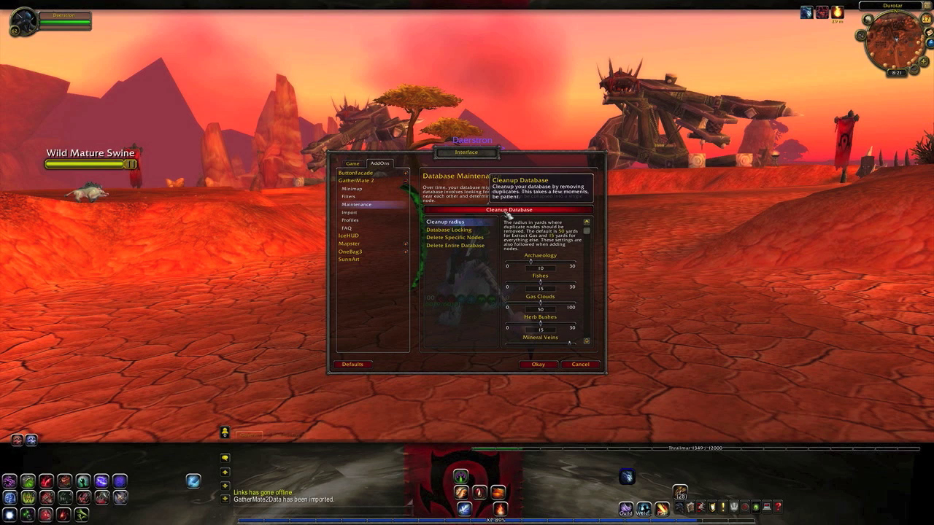
Run Cleanup Database to remove duplicate nodes, then close the options with Okay.
left_click(507, 211)
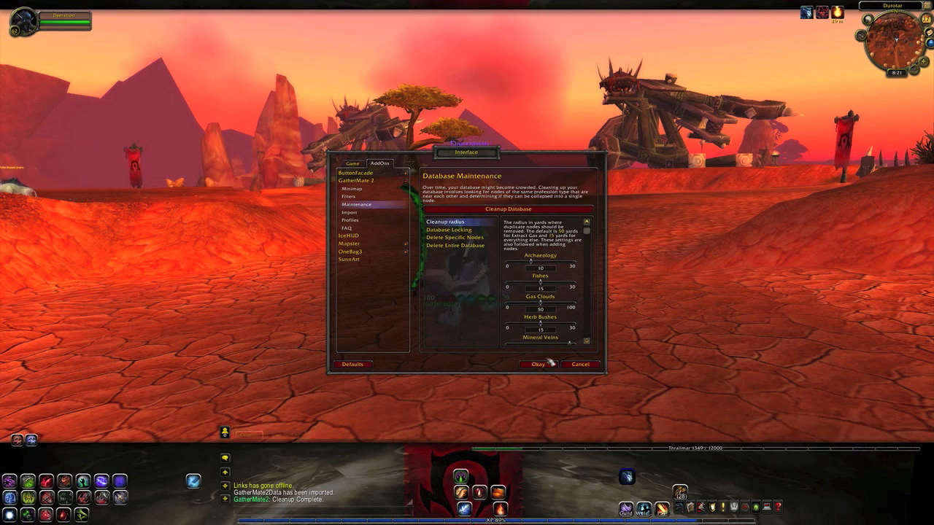
left_click(538, 365)
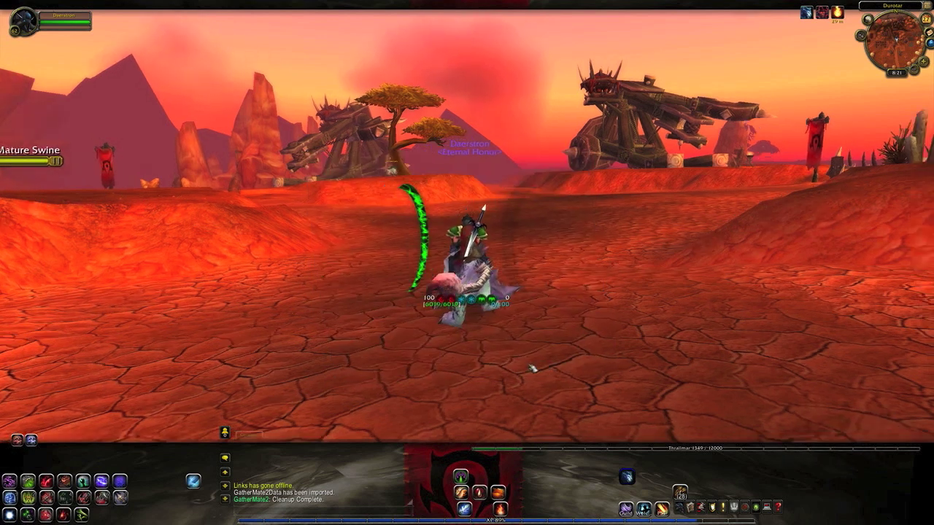
Check Durotar's Copper Vein nodes on the world map, then turn and ride toward Jaggedswine Farm.
key("m")
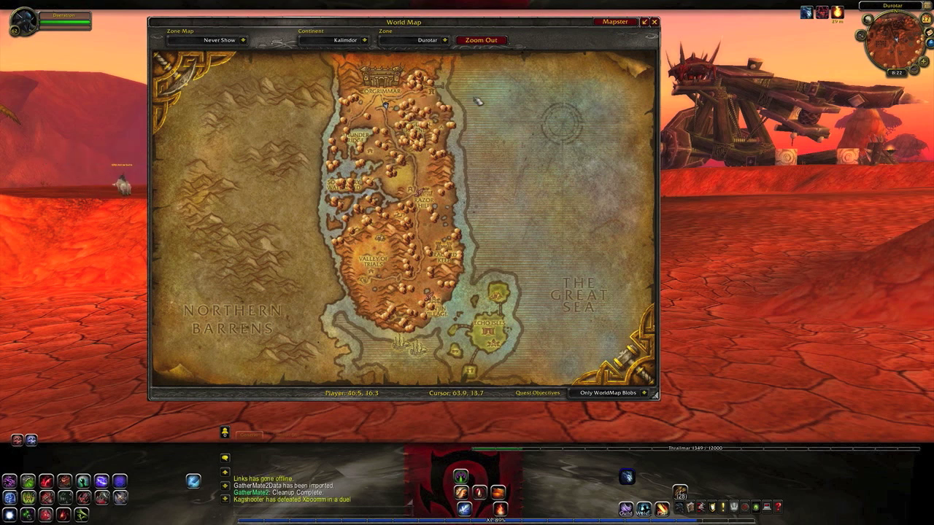
left_click(656, 22)
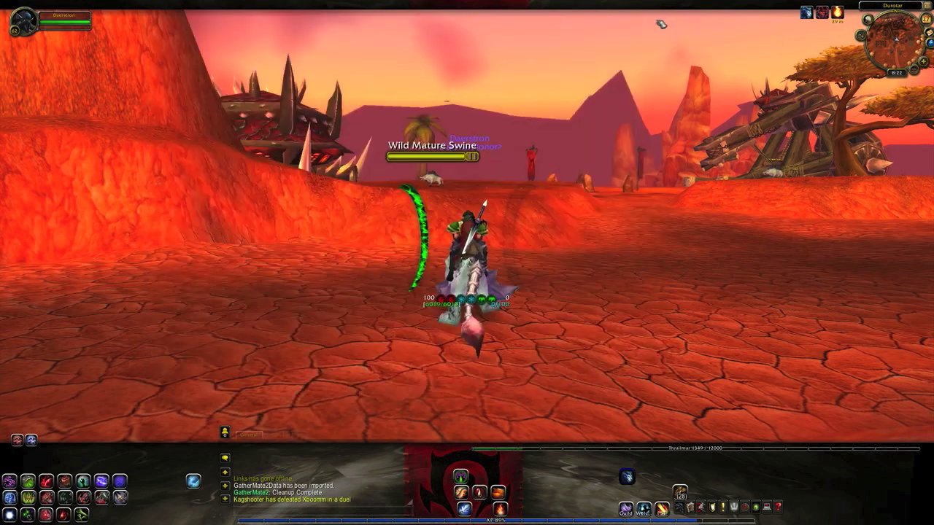
key("d")
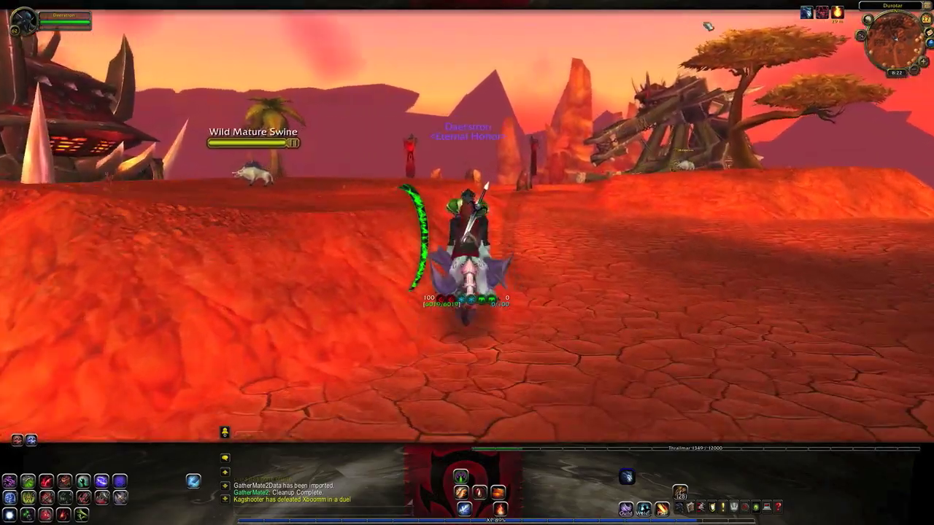
key("w")
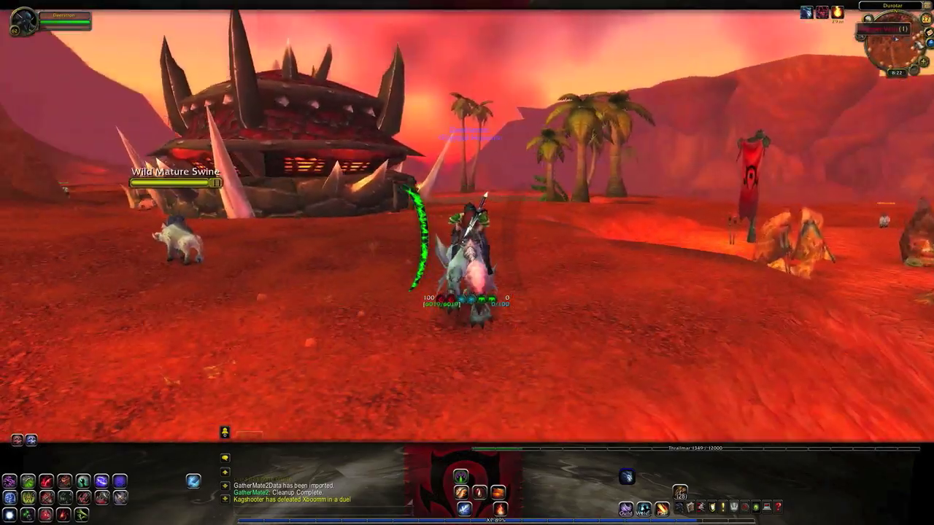